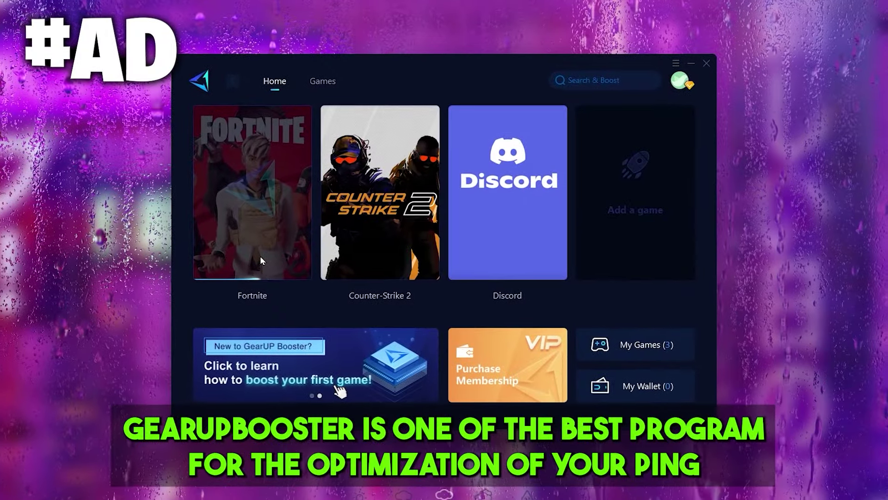
Step: Open the Counter-Strike 2 boost page in GearUp Booster and scroll through the Dubai server nodes
click(260, 256)
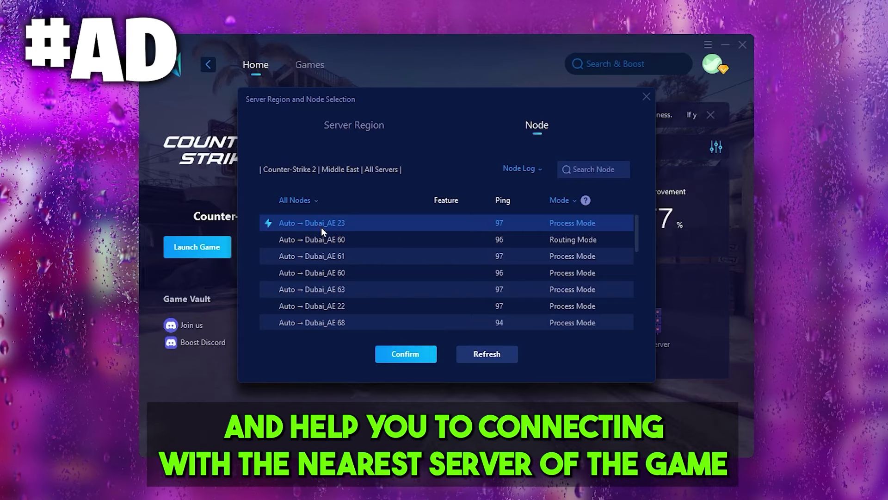
scroll(323, 264, down, 10)
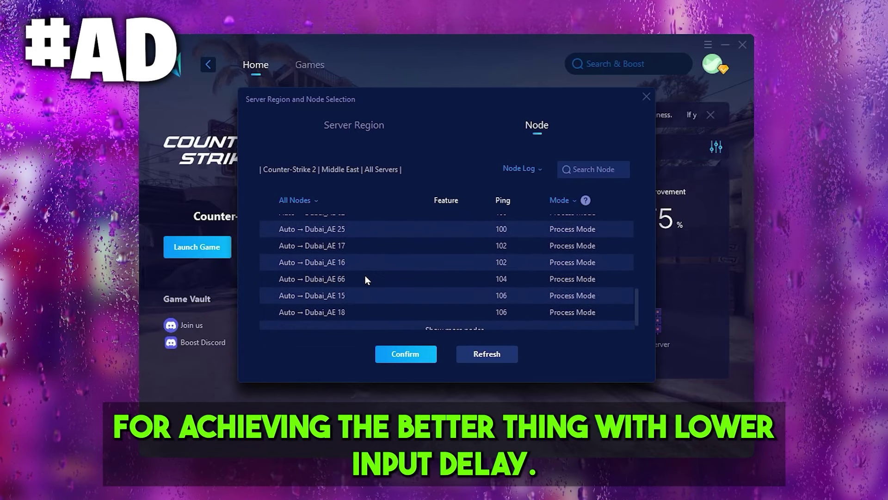
scroll(370, 282, down, 2)
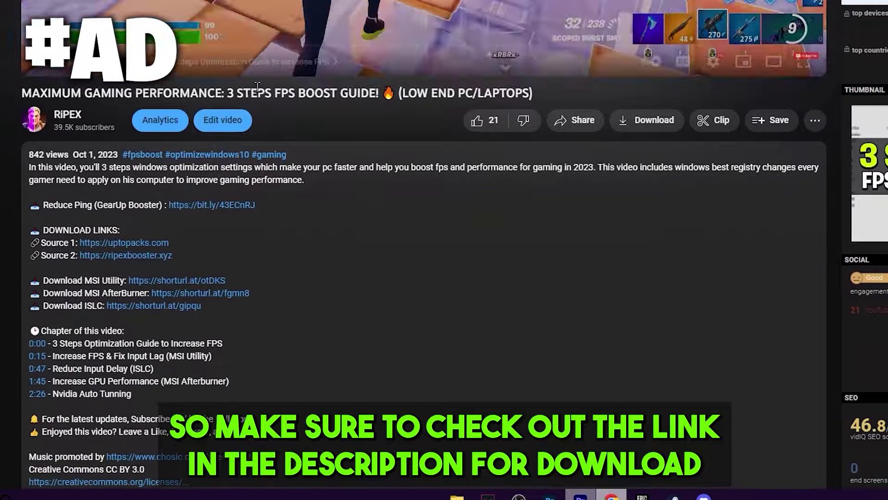
scroll(215, 187, down, 1)
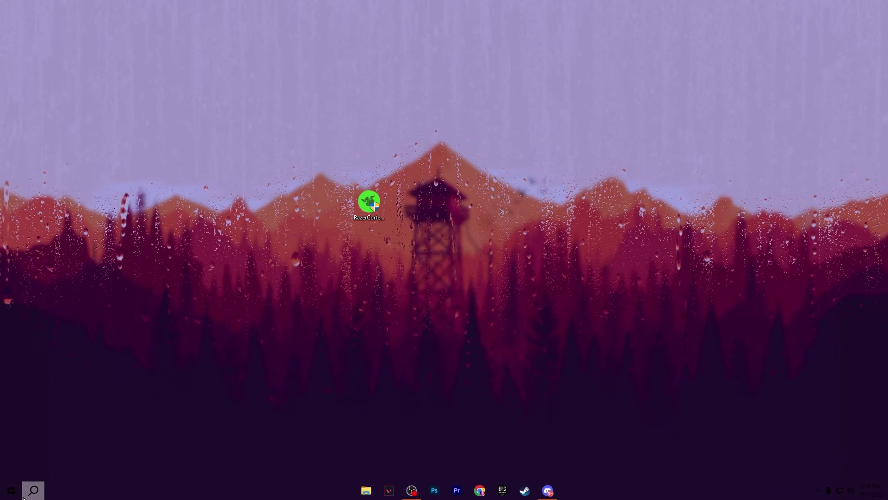
Step: Launch Registry Editor with administrator rights
click(23, 498)
text(RE)
click(233, 326)
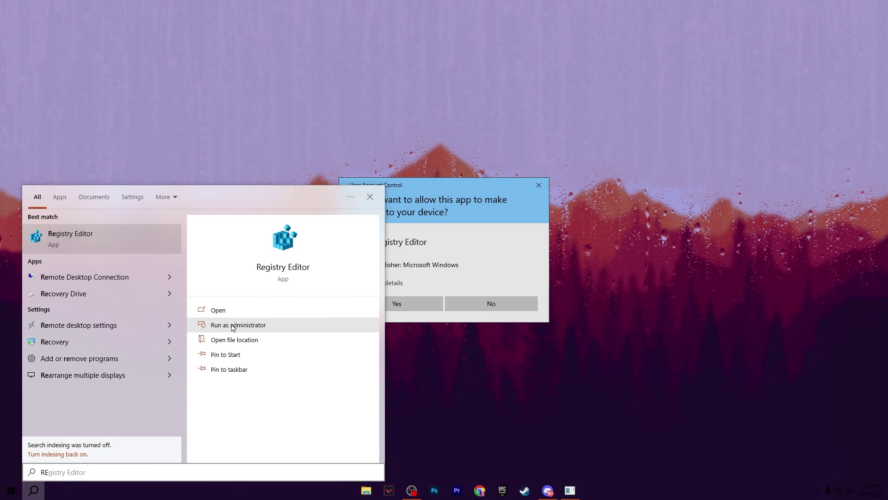
click(396, 303)
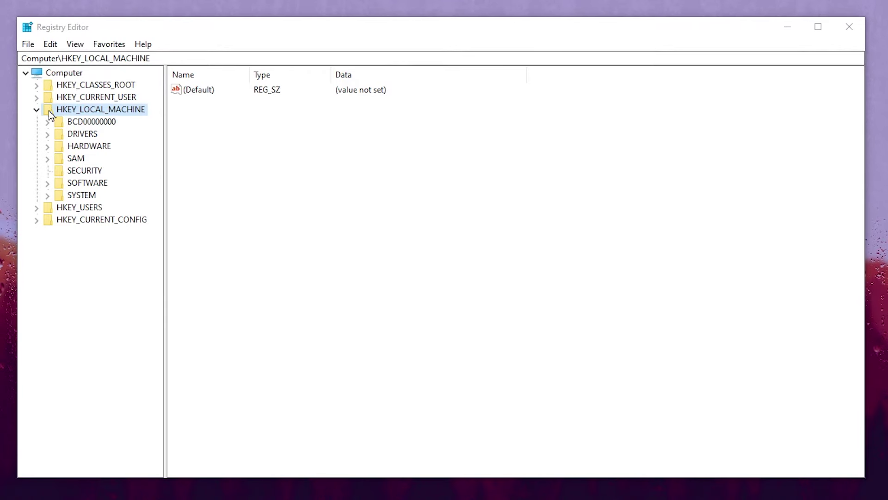
Step: Navigate to HKLM\SYSTEM\ControlSet001\Control\Power\PowerThrottling
click(48, 196)
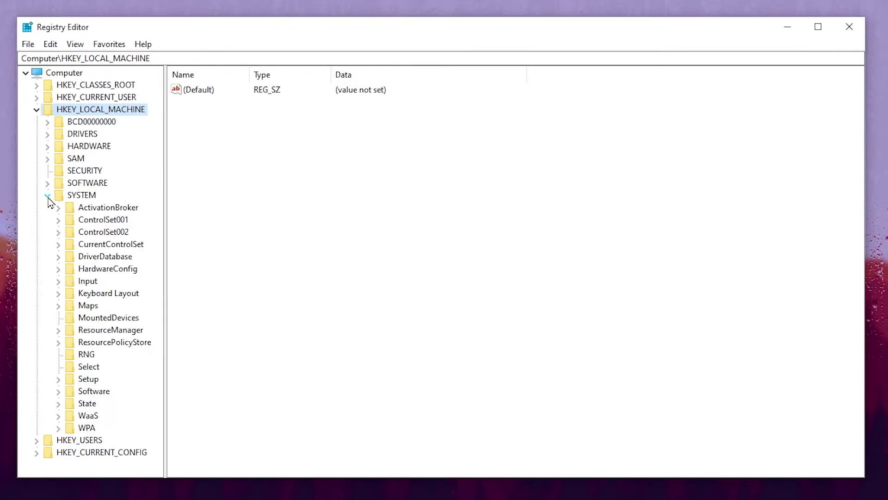
click(58, 220)
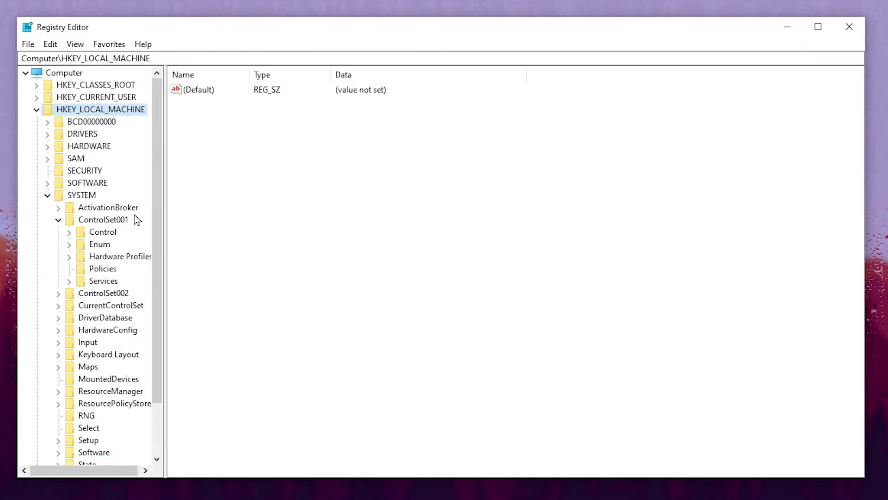
click(69, 233)
scroll(108, 258, down, 15)
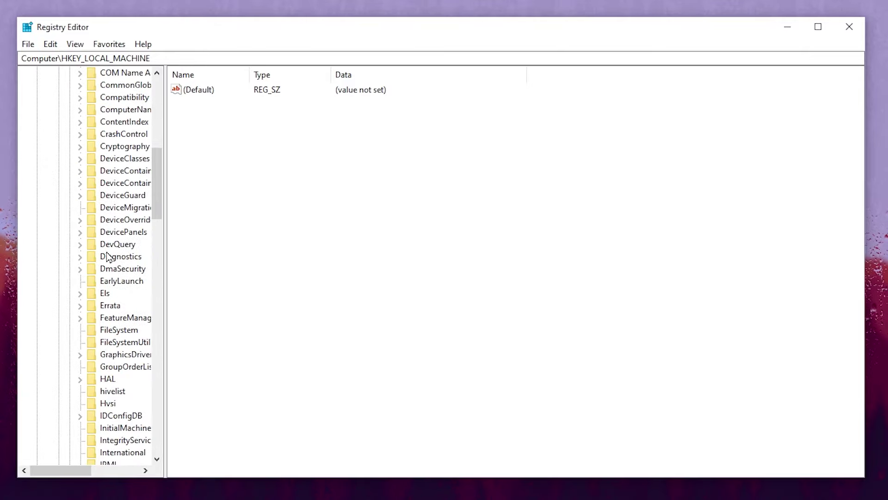
scroll(104, 274, down, 4)
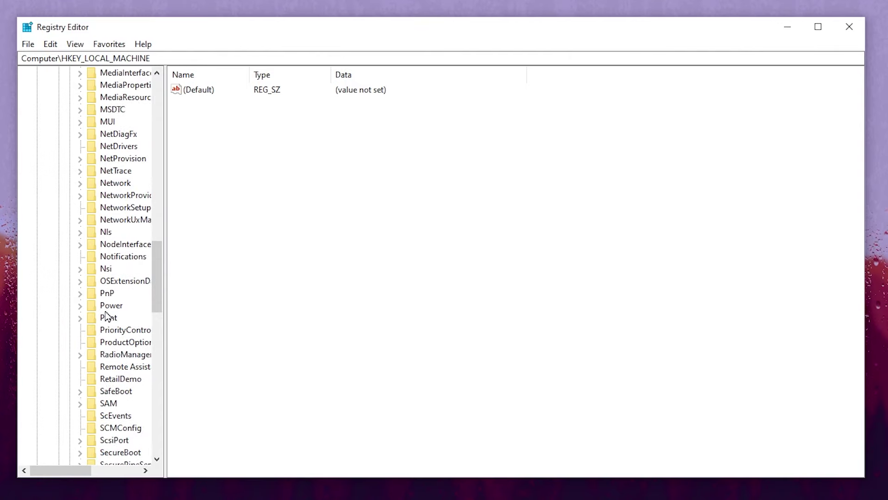
click(79, 307)
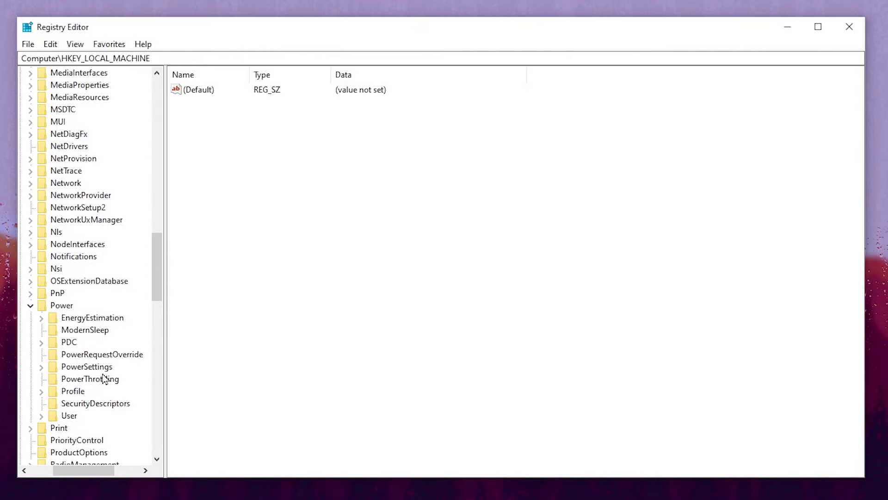
click(93, 380)
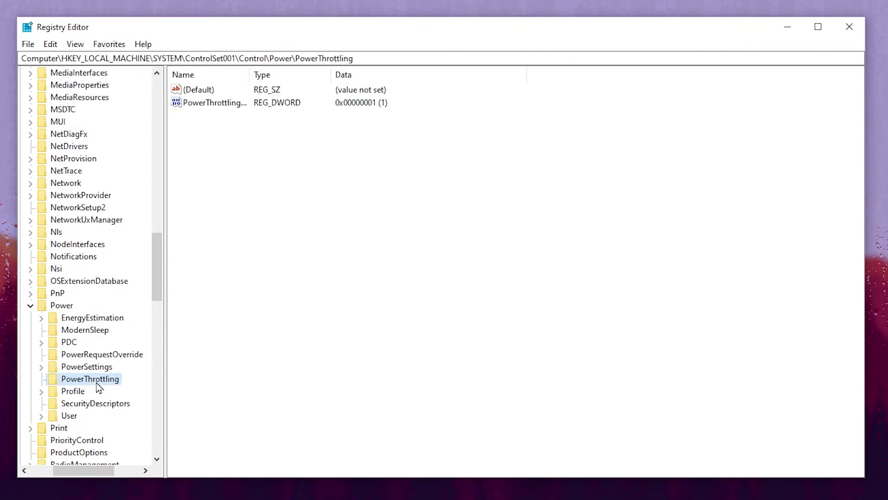
Step: Set PowerThrottlingOff to 1 and close Registry Editor
double_click(206, 107)
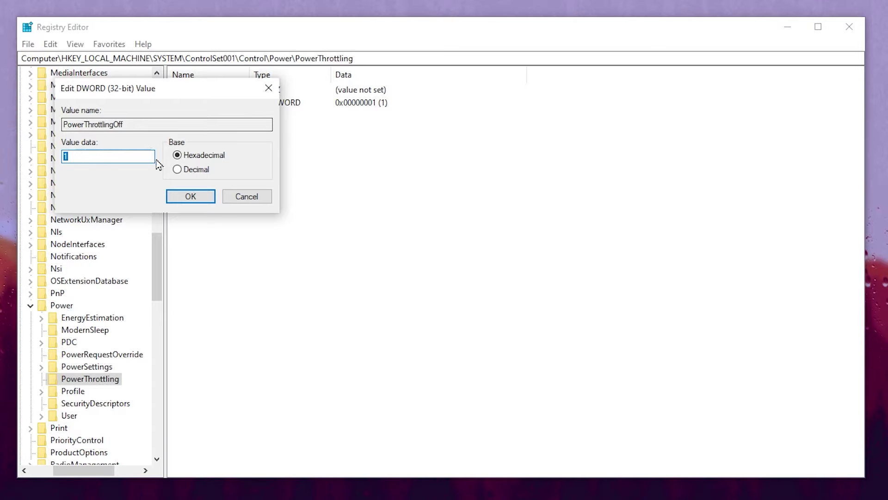
click(201, 197)
click(840, 29)
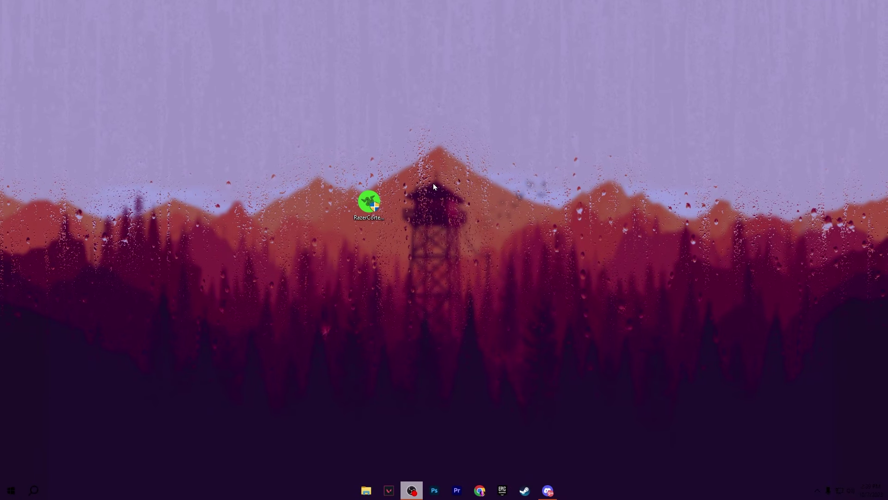
click(547, 490)
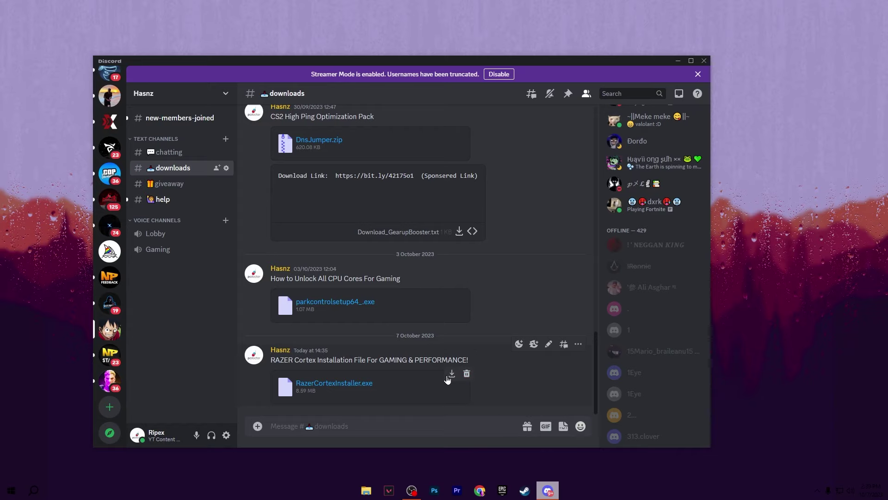
click(678, 62)
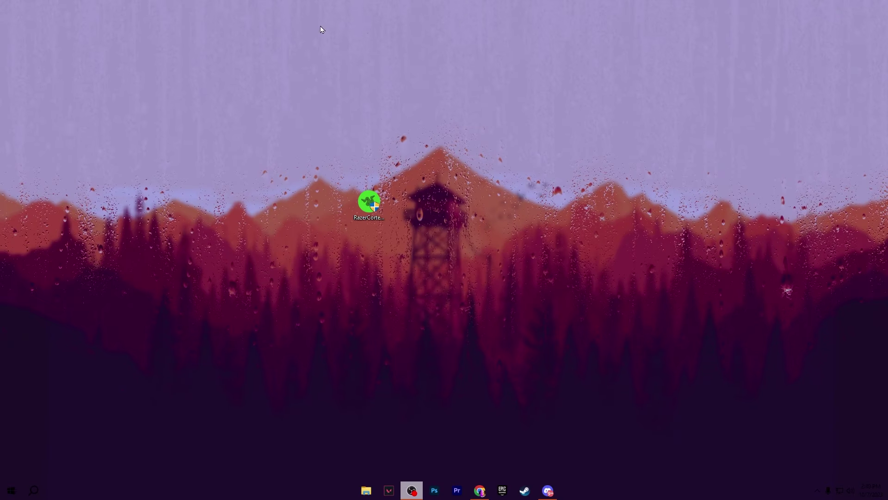
Step: Run the Razer installer, install only Razer Cortex while declining Axon, and launch it
double_click(370, 207)
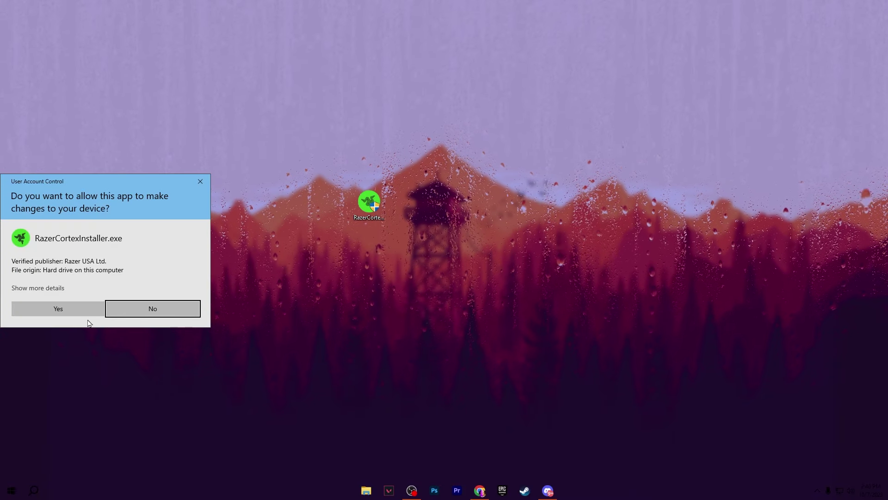
click(86, 309)
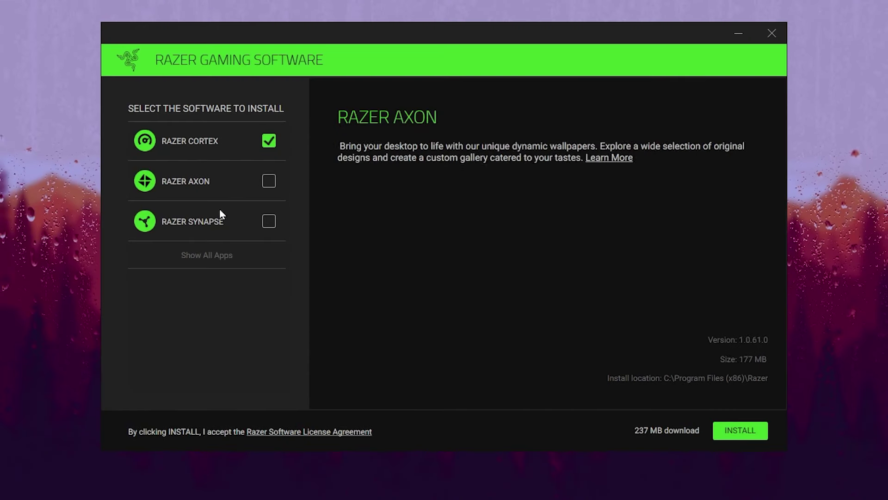
click(189, 139)
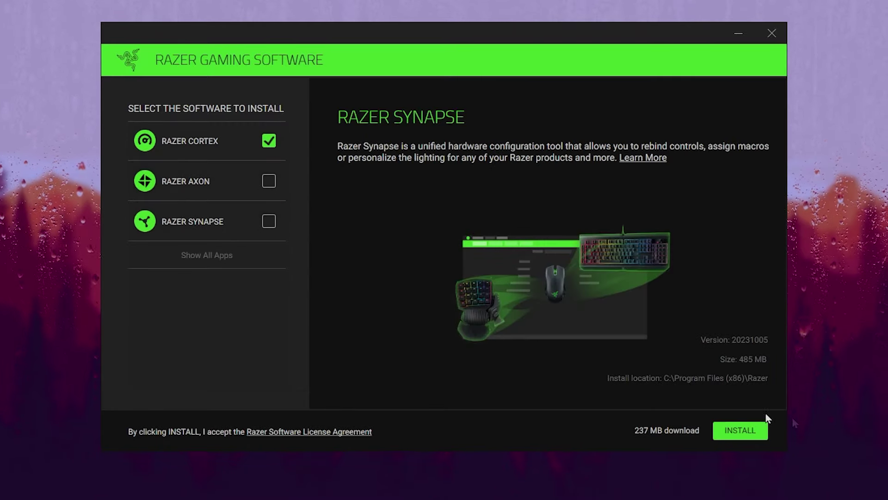
click(756, 432)
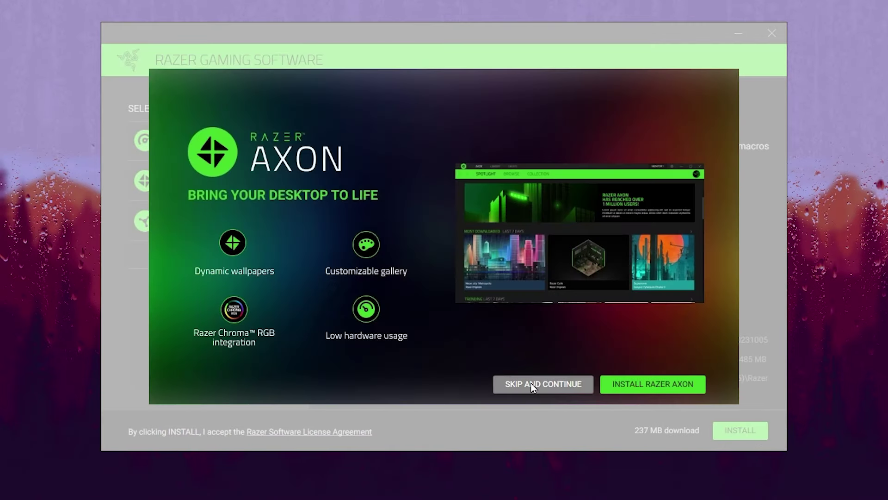
click(531, 386)
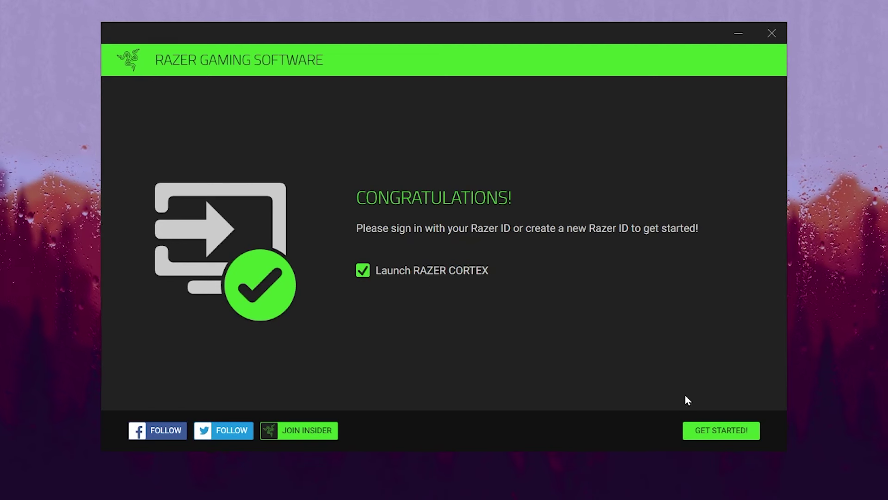
click(735, 430)
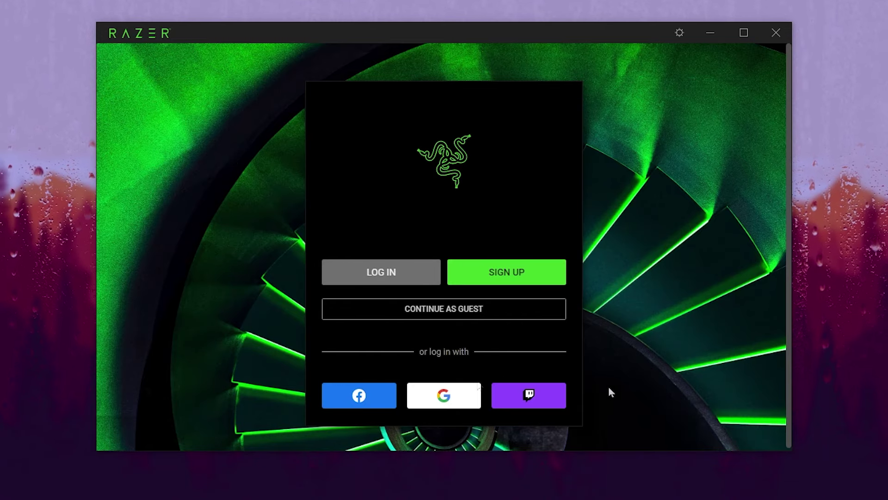
Step: Continue as a guest and review the Game Booster list of 16 of 56 items to optimize
click(441, 313)
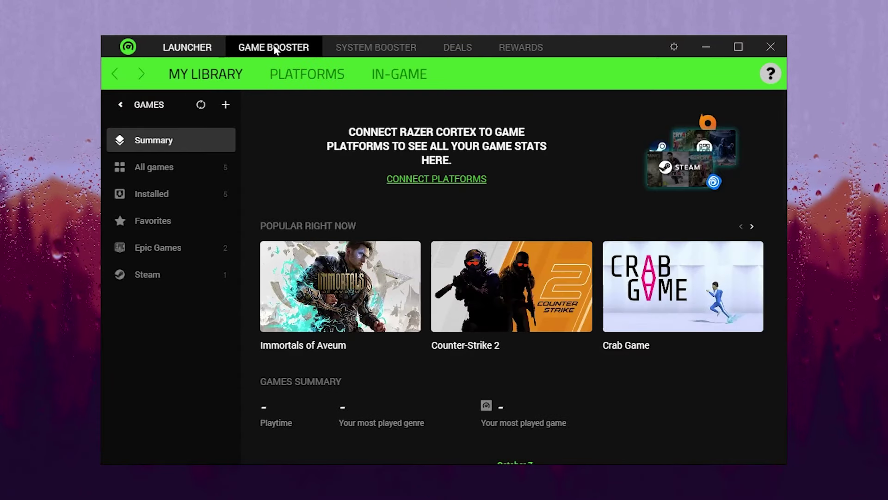
click(290, 48)
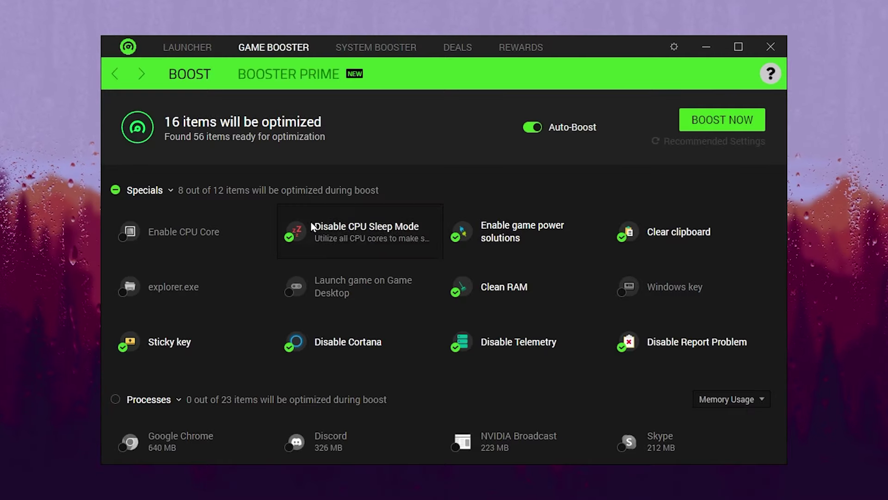
scroll(212, 189, down, 15)
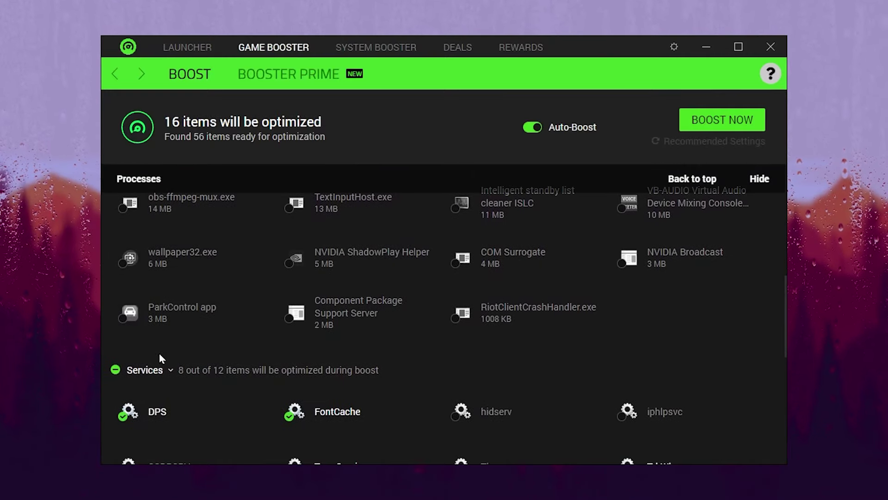
scroll(343, 348, up, 15)
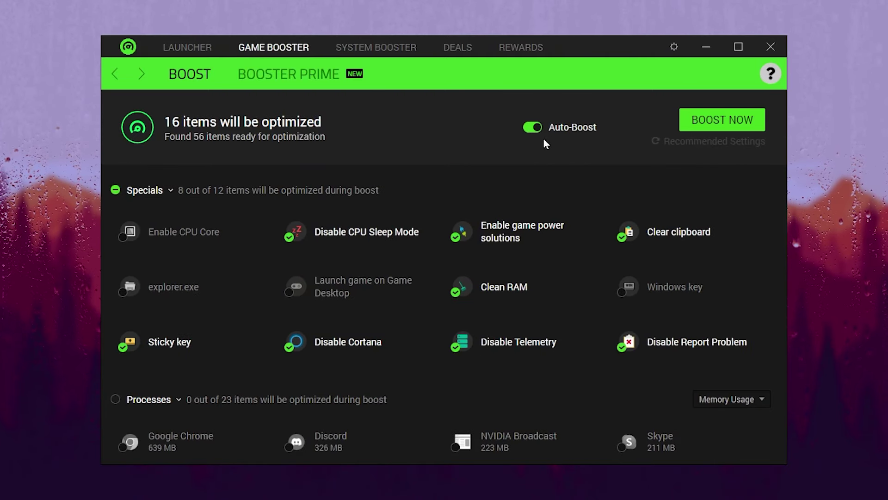
Step: Run Boost Now to free 3.68 GB across 16 items, then go to System Booster
click(740, 122)
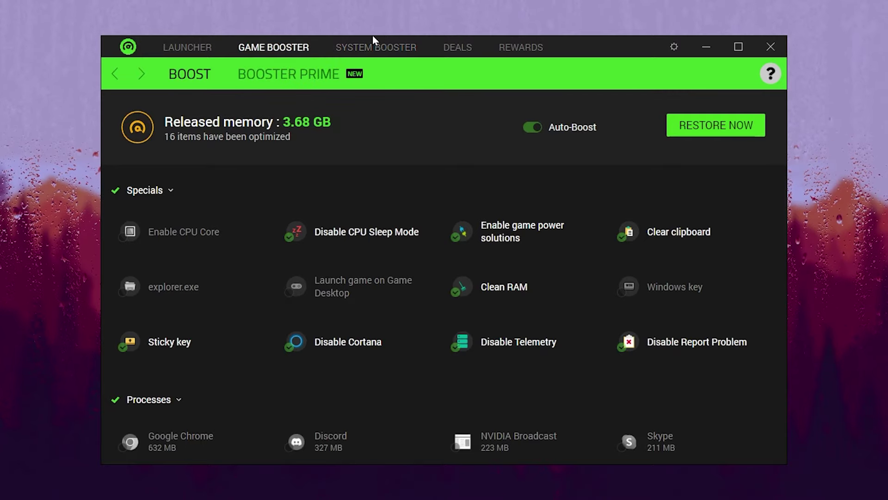
click(367, 47)
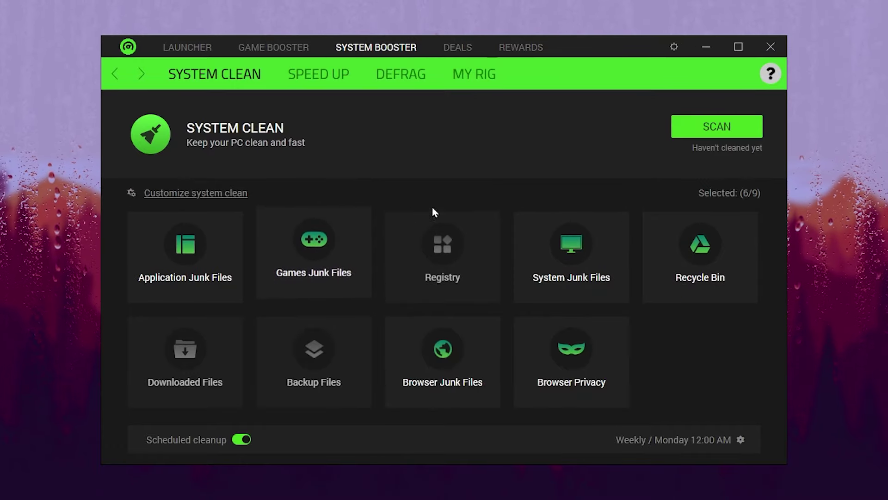
Step: Scan and clean 2.45 GB of junk files, then bring up the Speed Up list
click(722, 134)
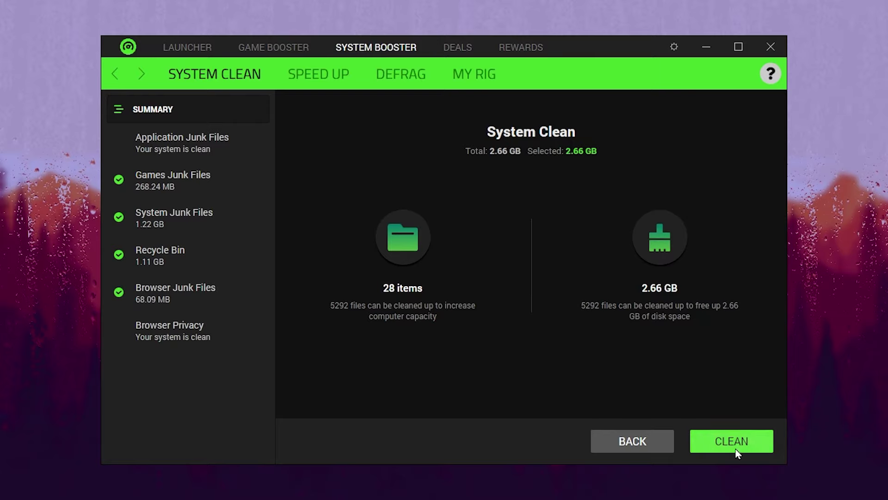
click(738, 443)
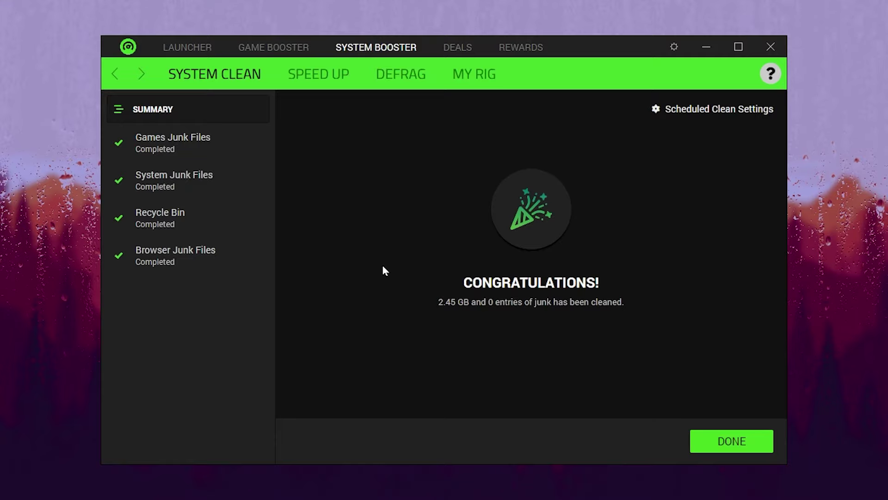
click(329, 73)
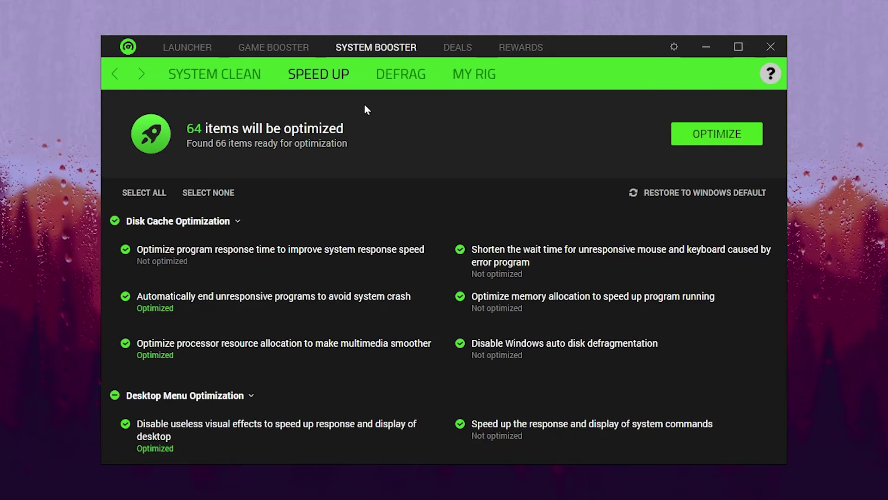
Step: Review the Speed Up list and optimize it, with 27 of 66 items optimized
scroll(157, 236, down, 3)
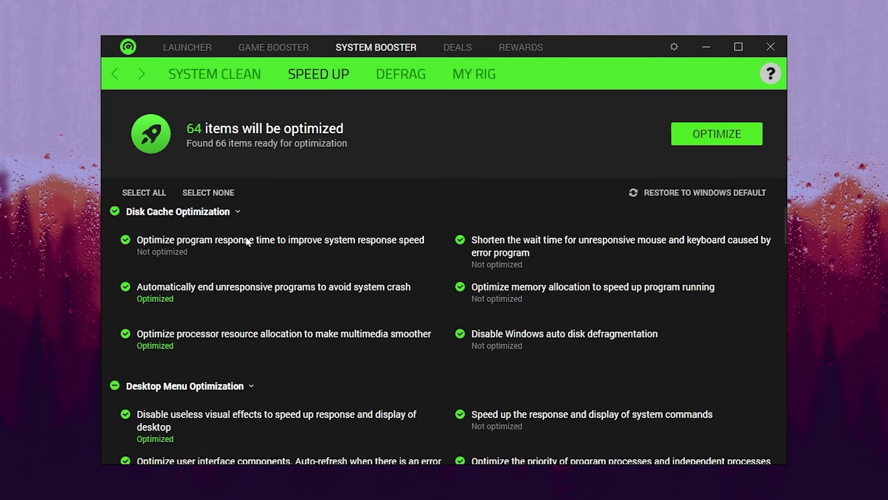
scroll(202, 259, down, 9)
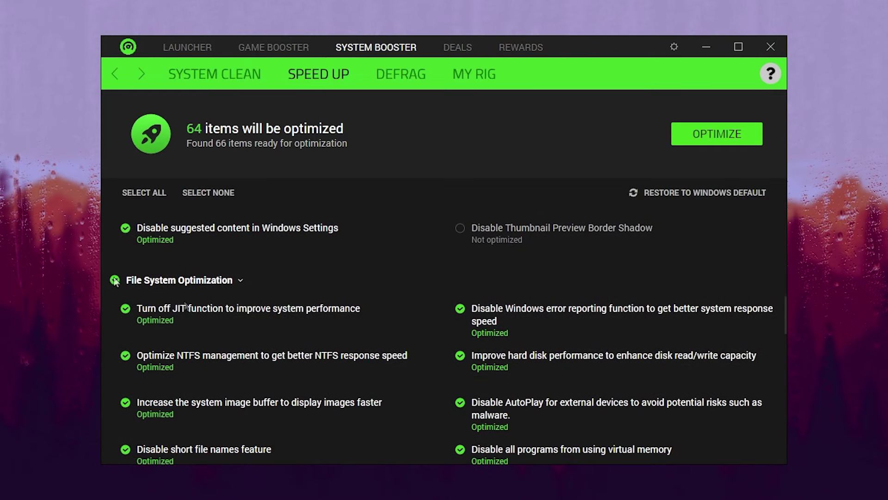
scroll(213, 295, down, 4)
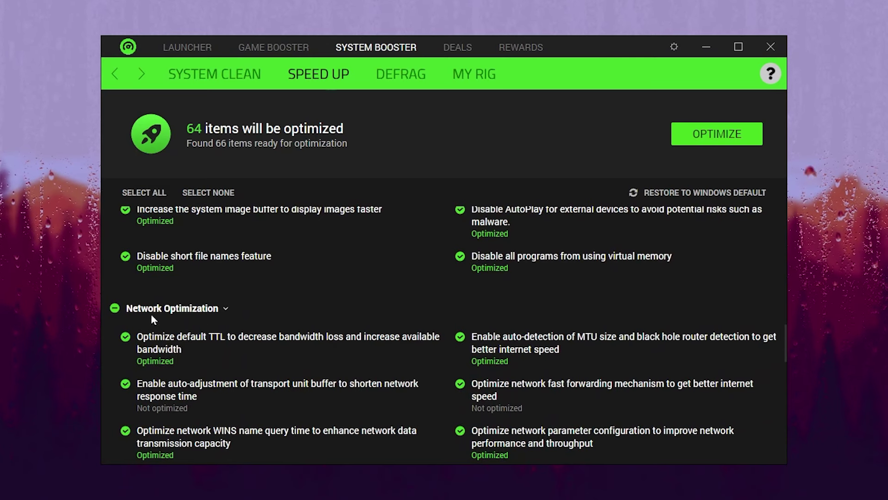
scroll(267, 337, up, 3)
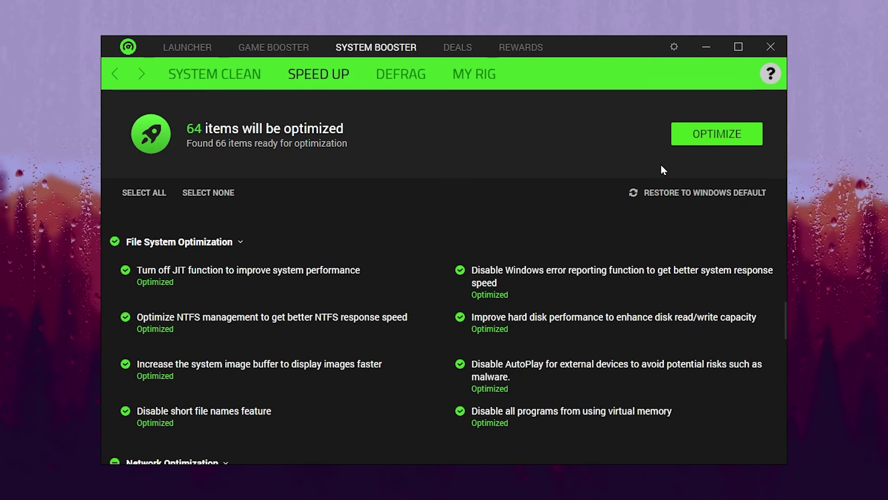
click(714, 138)
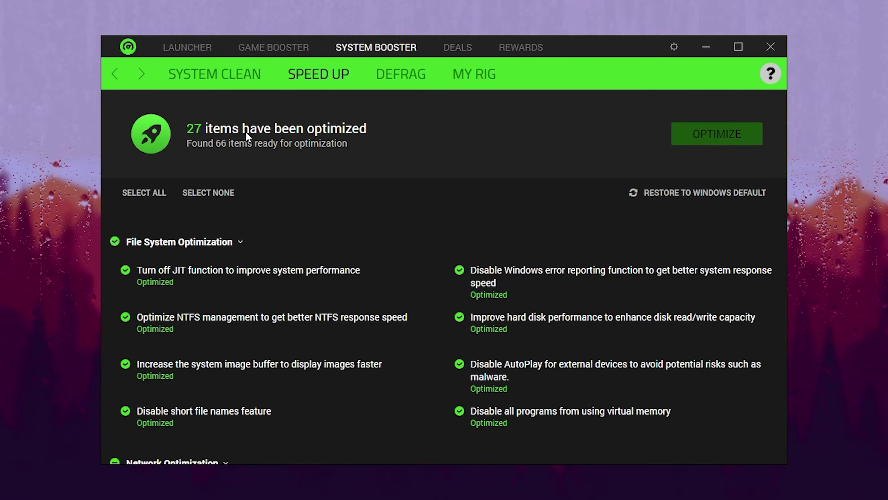
Step: Run a Defrag scan finding no fragments for Counter-Strike 2, then close Razer Cortex
click(399, 79)
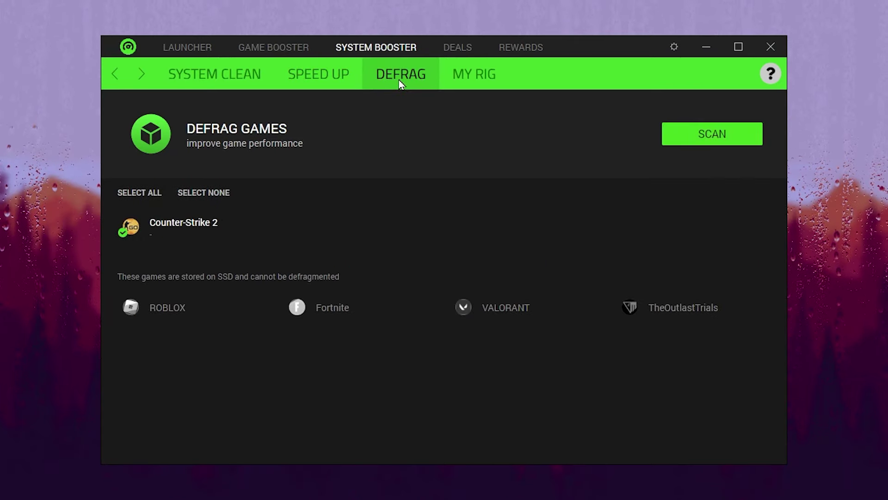
click(709, 133)
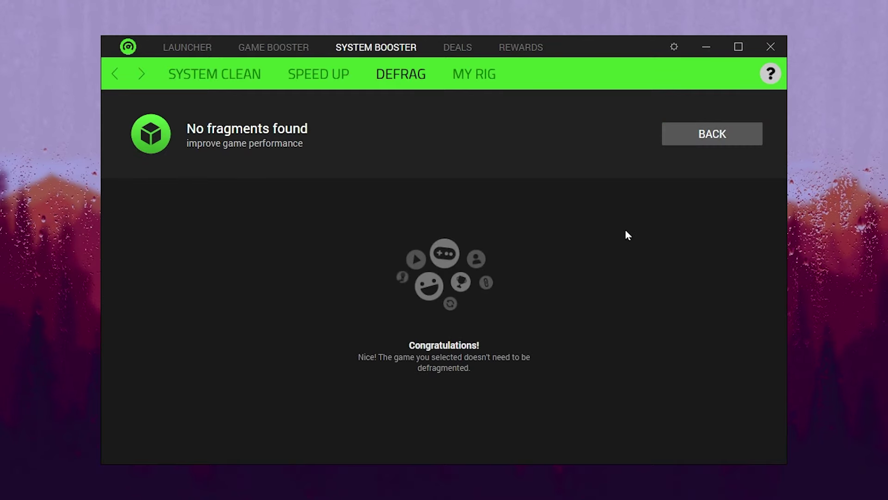
click(705, 46)
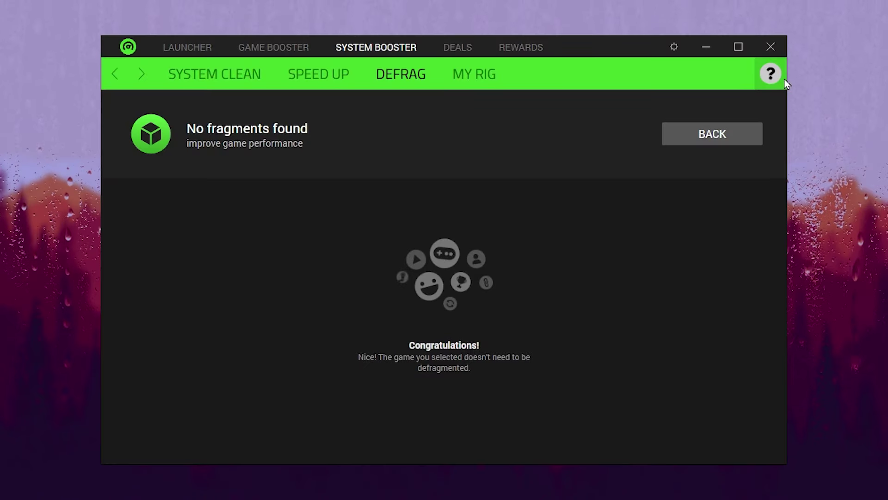
click(771, 47)
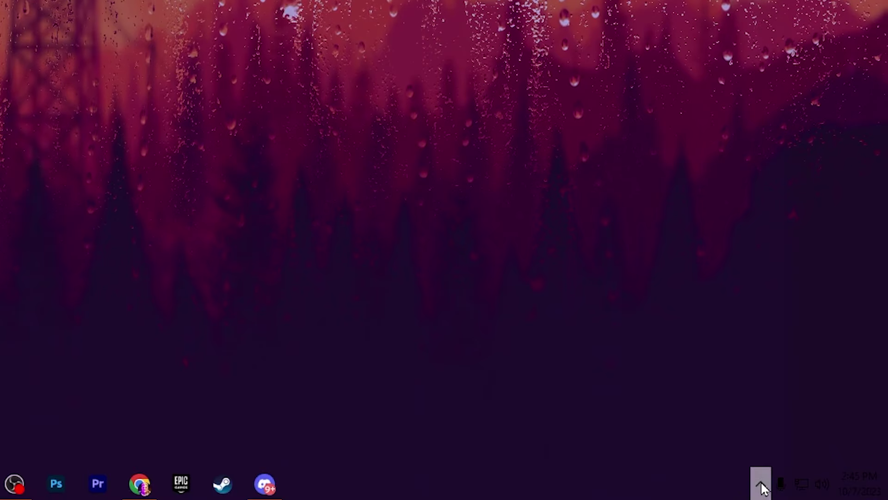
click(760, 483)
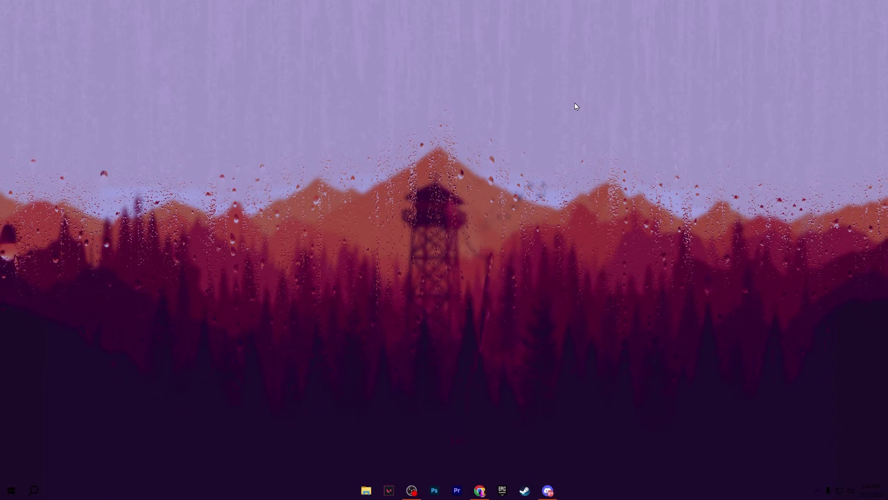
Step: Reach the Razer Cortex Power Plan's settings through Power & sleep and Additional power settings
key(super+s)
text(P)
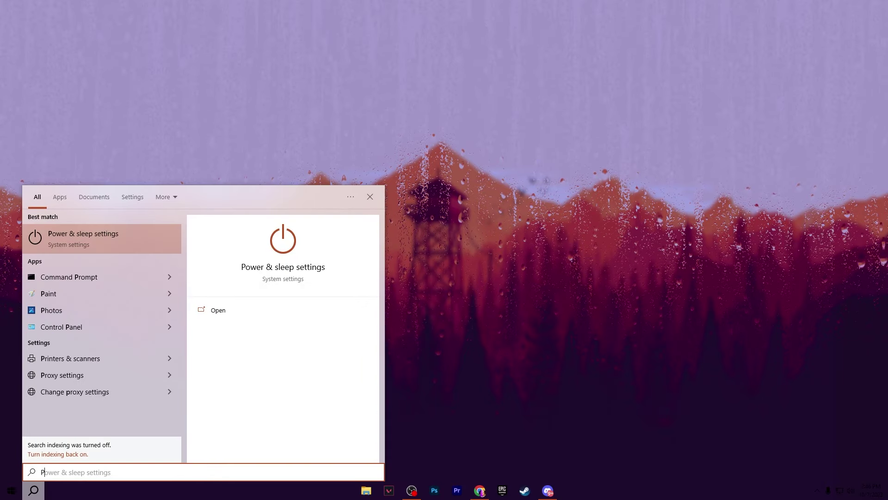
text(OWER)
click(129, 246)
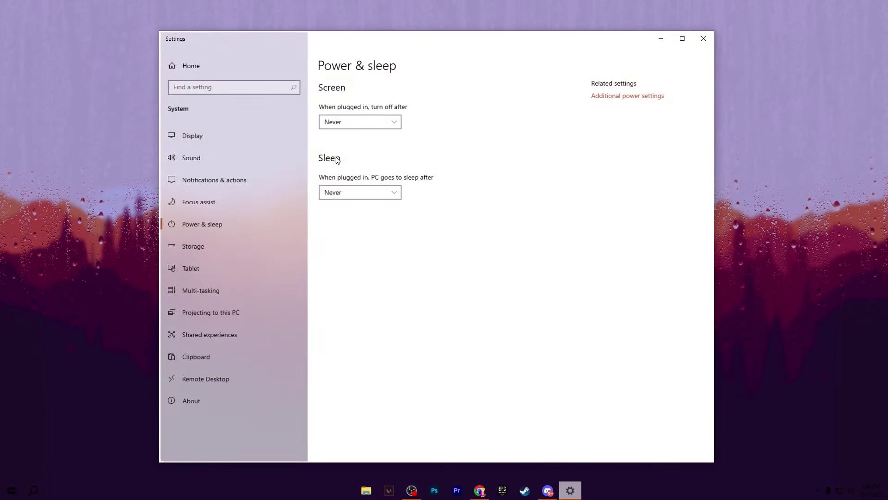
click(643, 96)
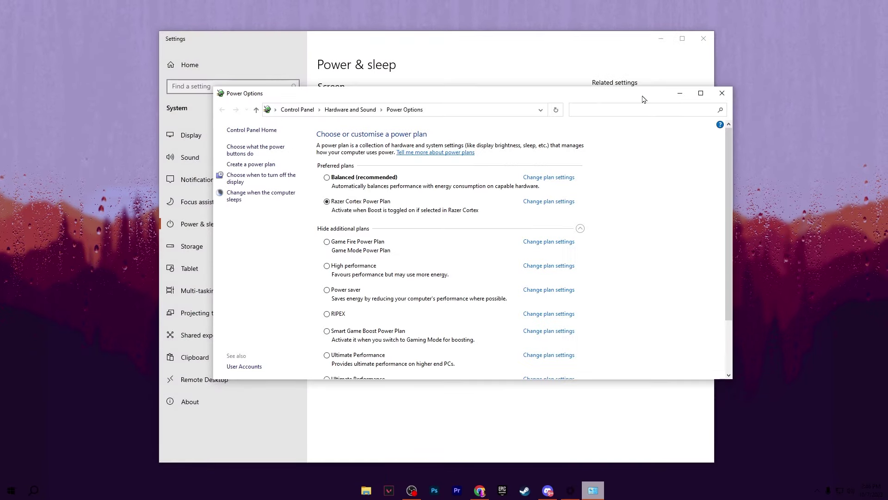
click(555, 206)
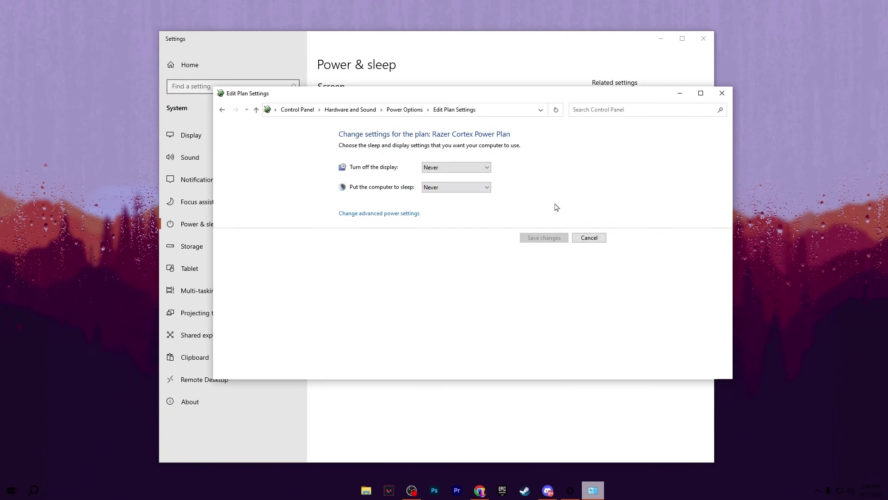
Step: In the plan's advanced settings, check Intel Graphics Power Plan is at Maximum Performance
click(399, 214)
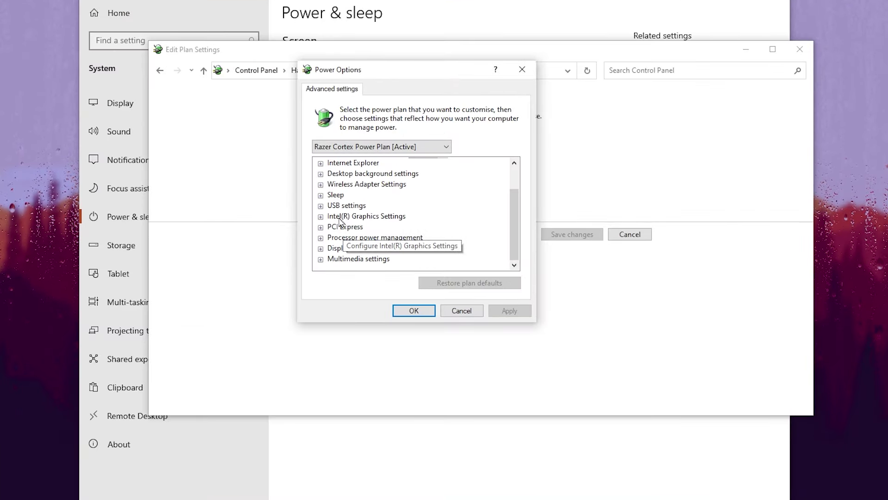
click(320, 216)
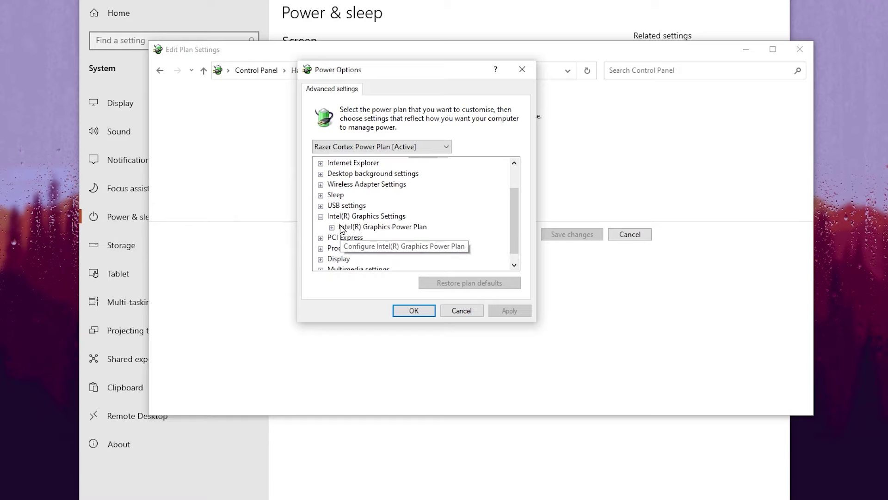
click(332, 227)
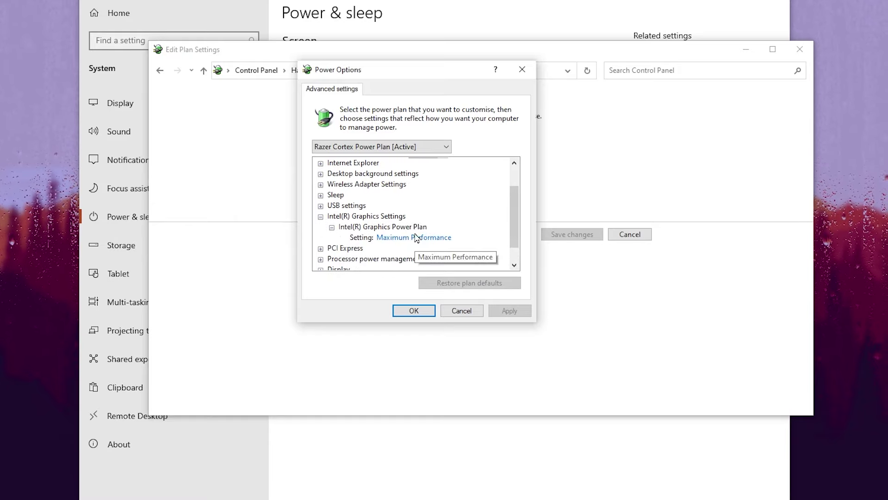
click(418, 237)
scroll(407, 234, down, 1)
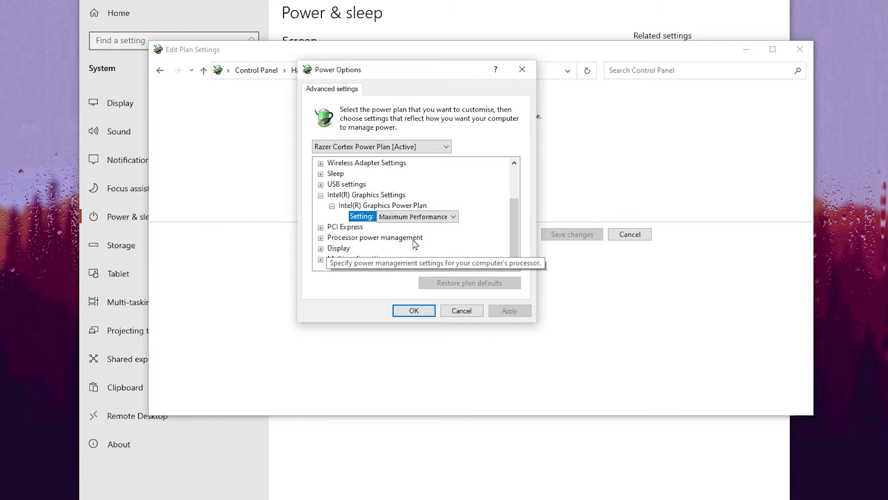
Step: Verify minimum and maximum processor state are 100%, then close all power settings windows
click(320, 238)
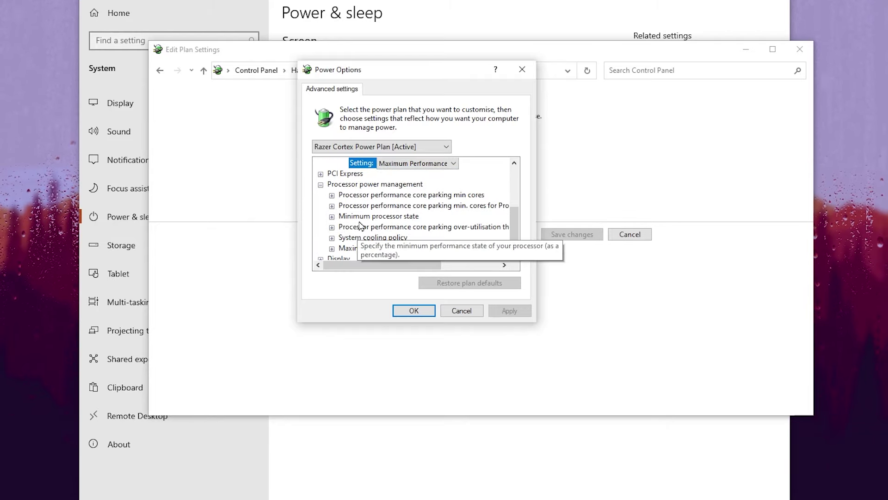
click(332, 216)
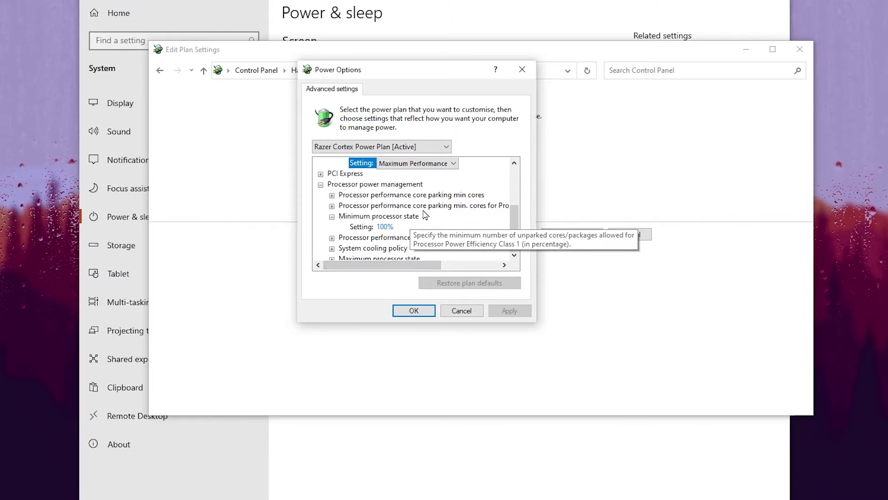
scroll(407, 219, down, 1)
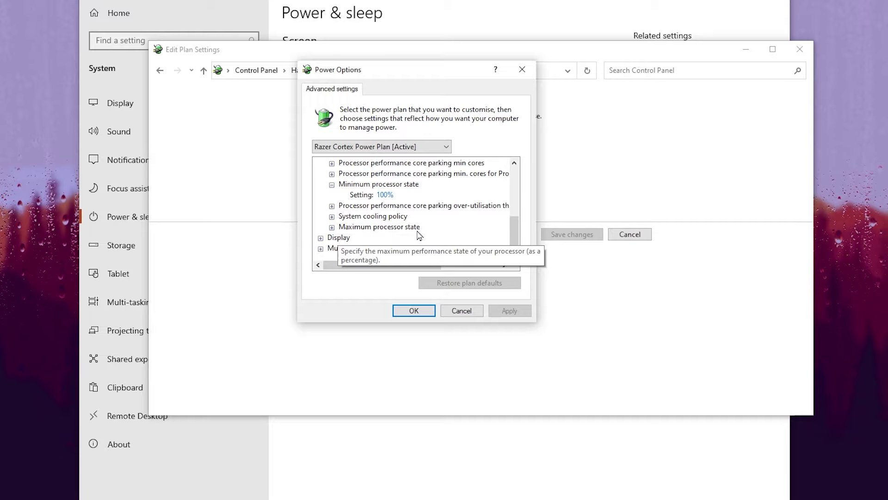
click(332, 228)
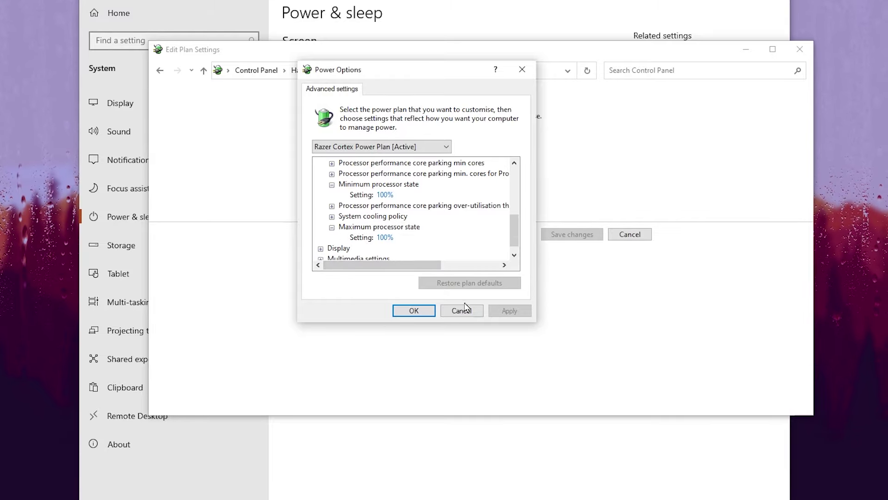
click(414, 311)
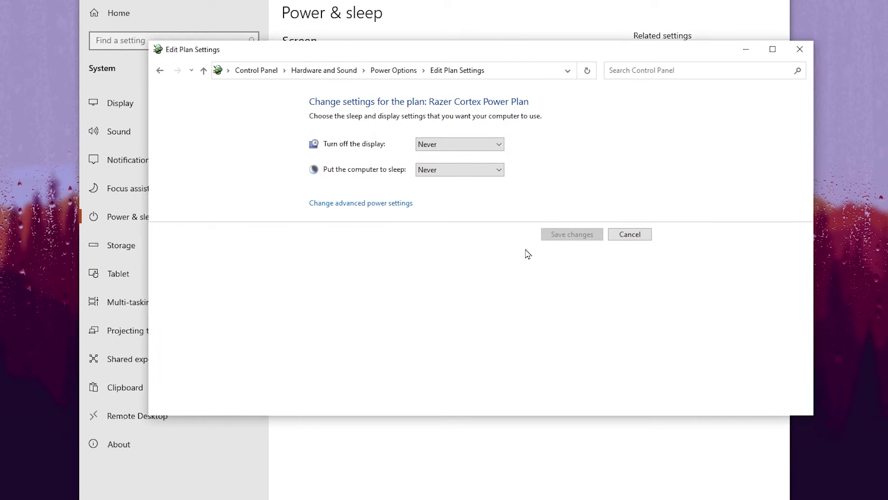
click(796, 50)
key(alt+F4)
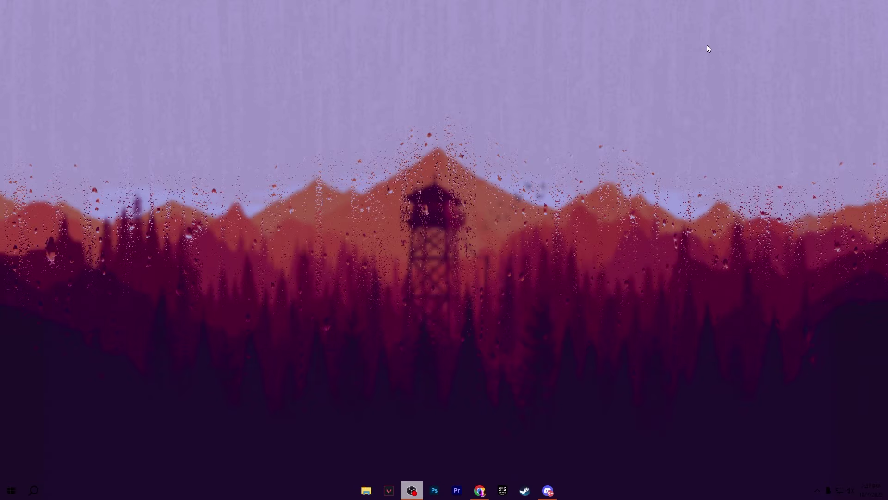
Step: Go from the desktop's Display settings to the Graphics settings page
right_click(337, 103)
mouse_move(418, 184)
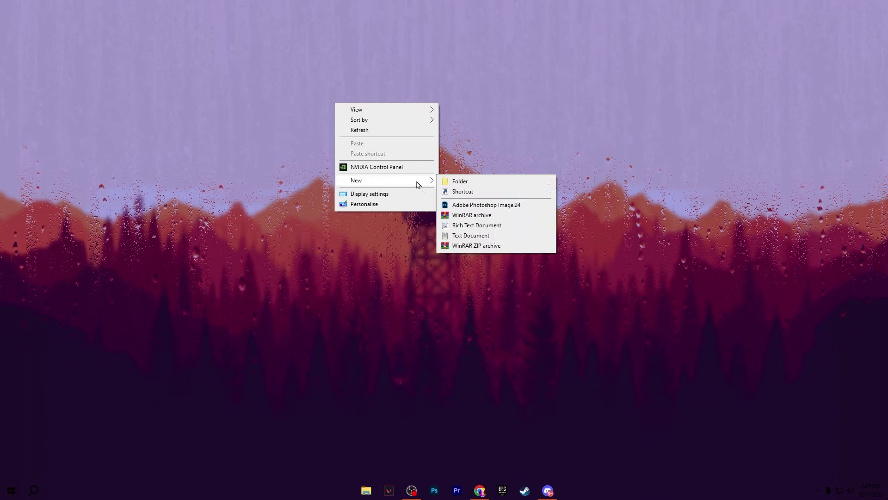
click(376, 195)
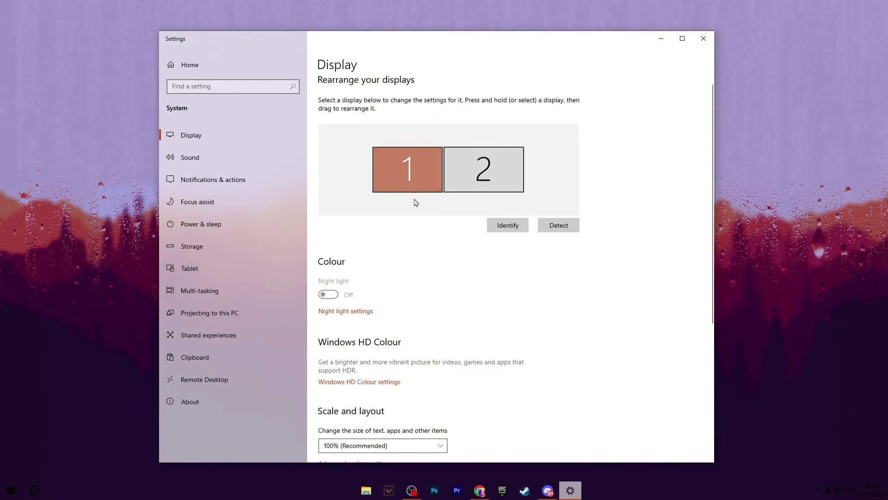
scroll(416, 203, down, 5)
click(347, 420)
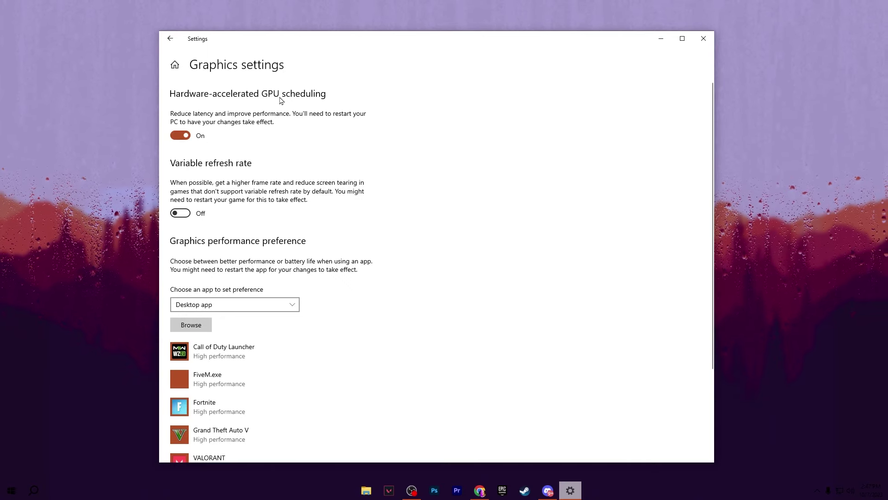
Step: Save Fortnite's graphics preference as High performance, then close Settings
scroll(353, 133, down, 3)
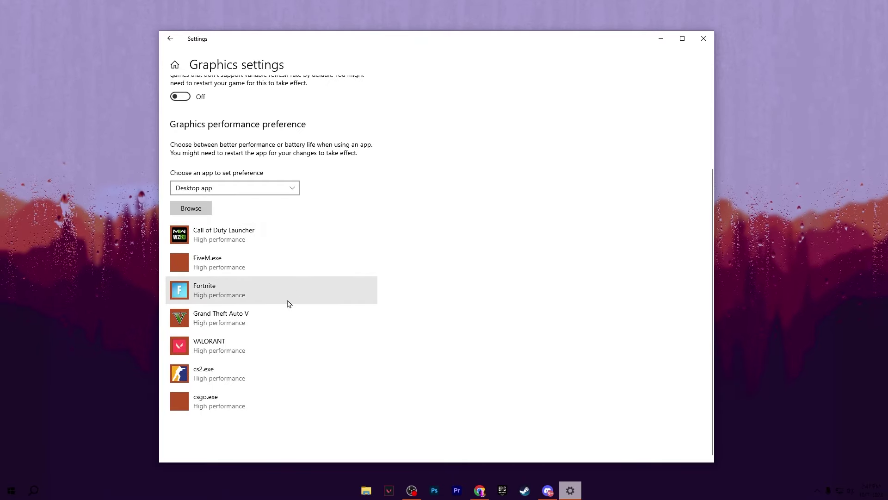
click(223, 289)
click(308, 337)
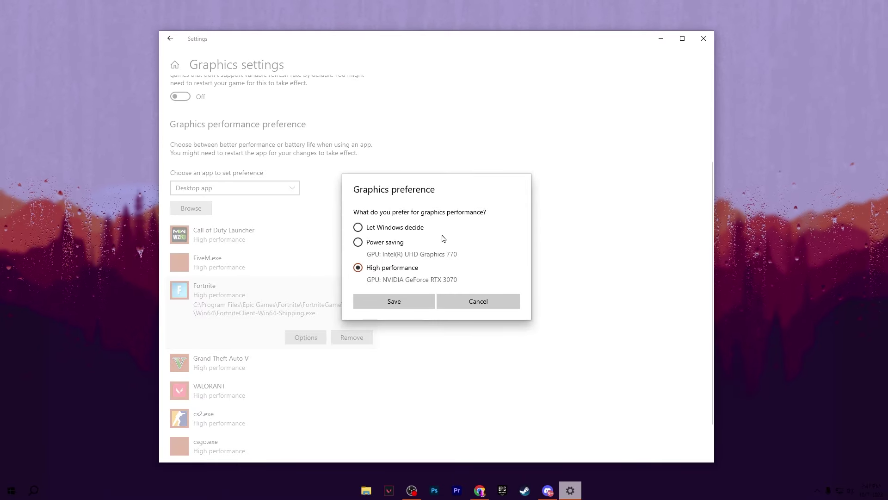
click(394, 301)
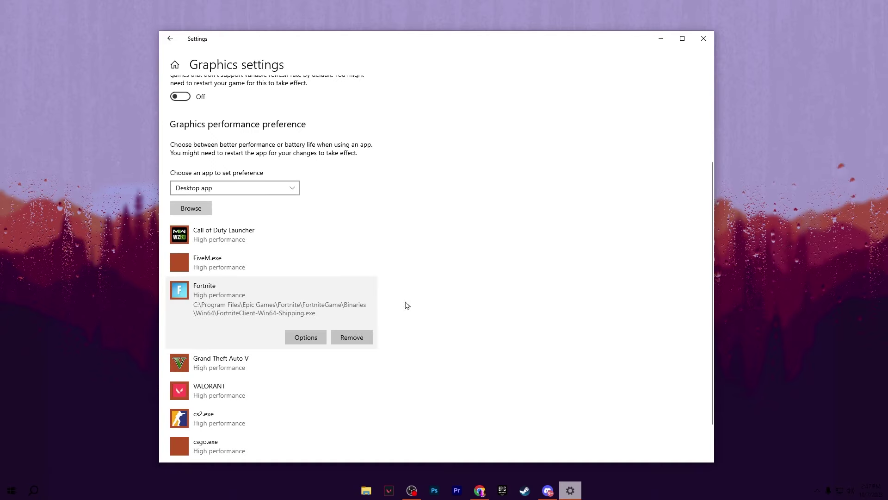
click(703, 39)
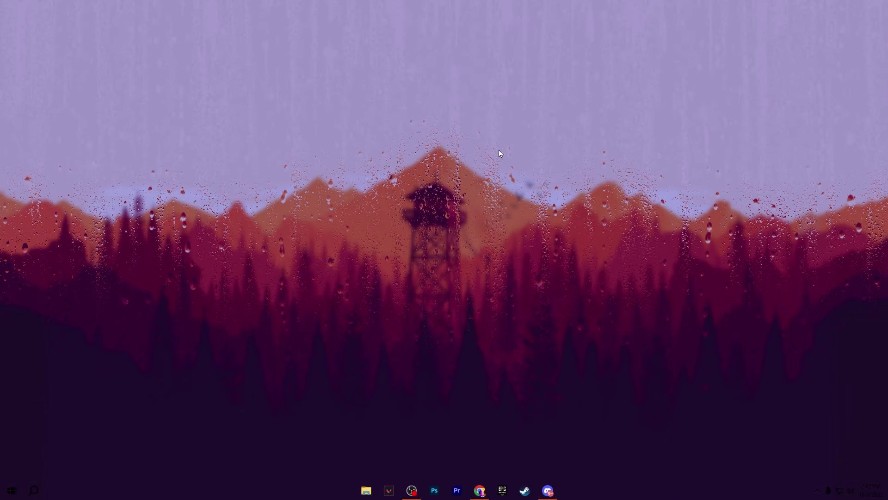
Step: Launch the Local Group Policy Editor from the Run prompt
key(super+r)
drag(74, 388, 422, 143)
text(GPE)
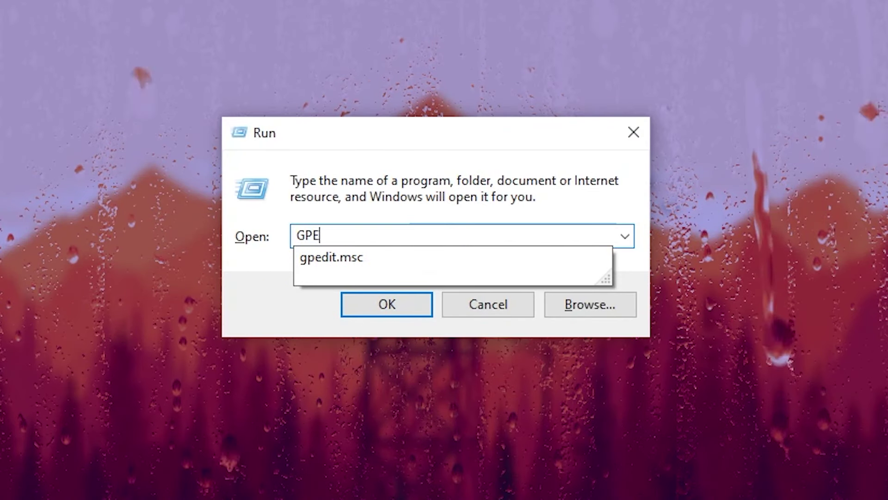
click(331, 257)
key(Return)
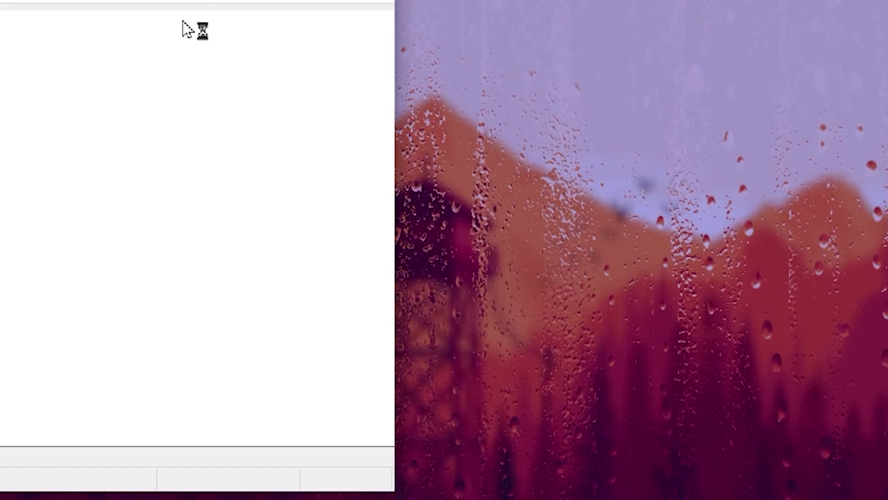
Step: Navigate to Computer Configuration > Administrative Templates > Windows Components > App Privacy
double_click(159, 83)
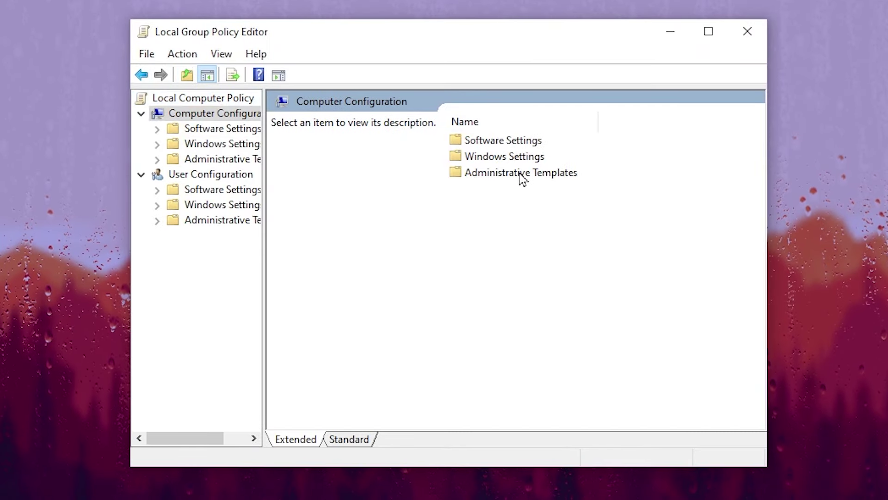
click(150, 127)
double_click(507, 175)
double_click(517, 238)
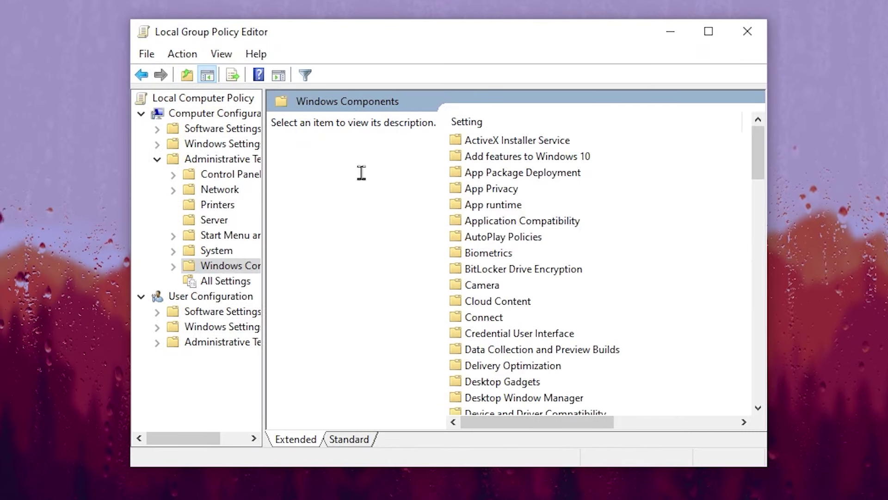
double_click(512, 189)
scroll(455, 215, down, 2)
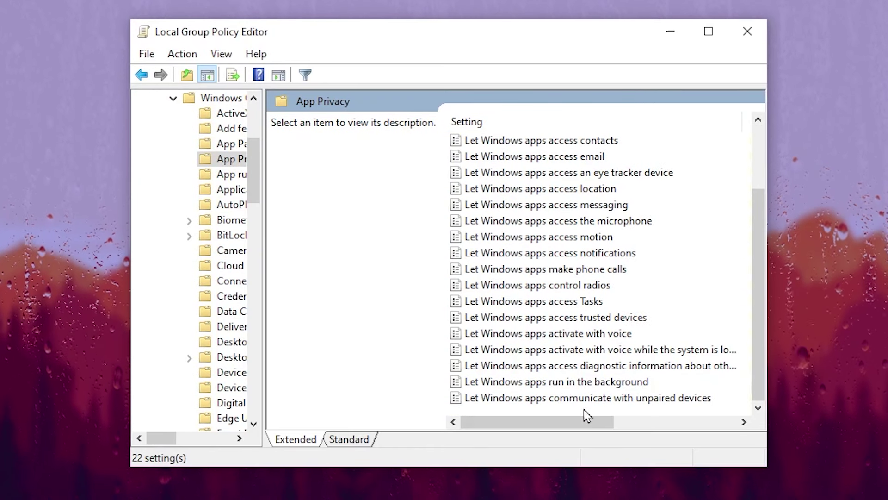
Step: Enable 'Let Windows apps run in the background' with Force Deny for all apps, then close the editor
double_click(584, 382)
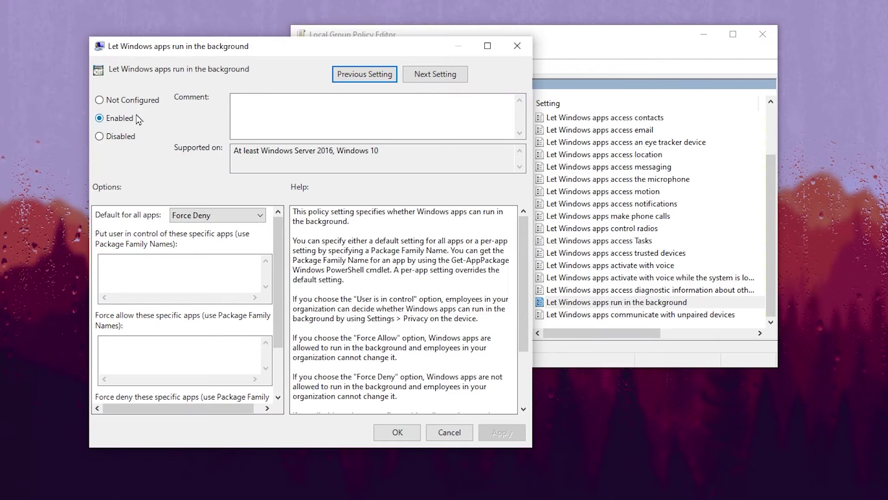
click(218, 217)
click(193, 246)
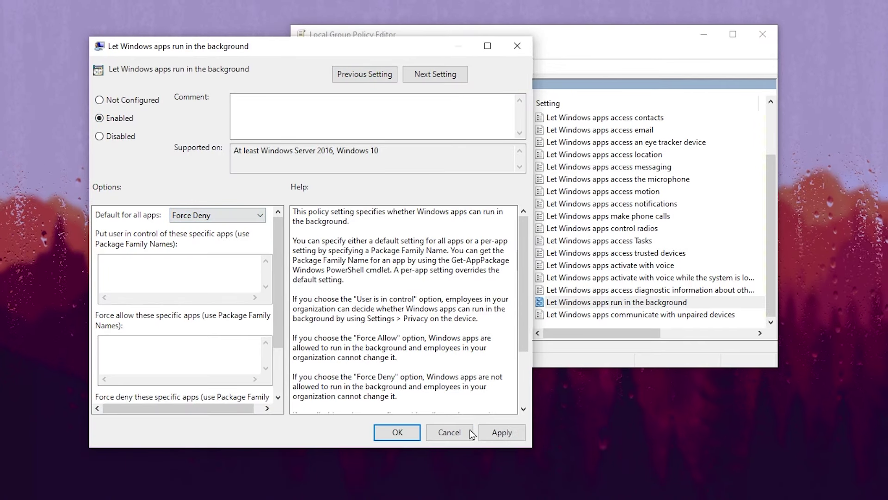
click(502, 432)
click(397, 432)
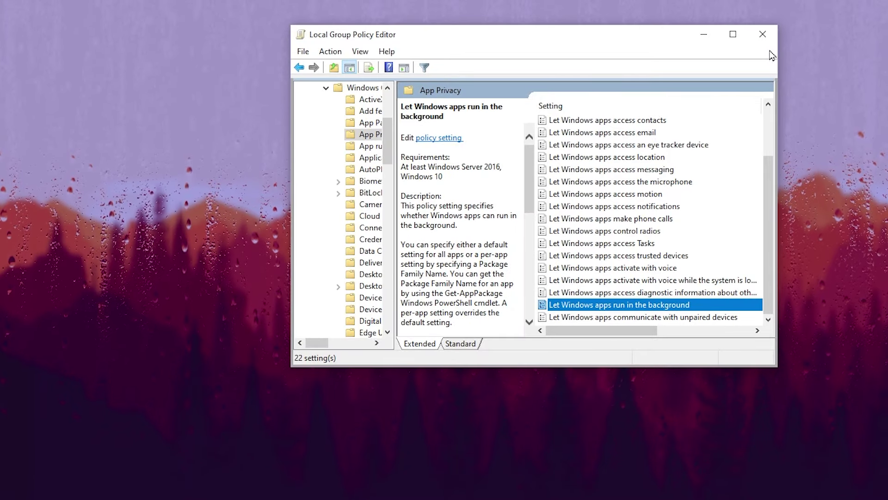
click(763, 34)
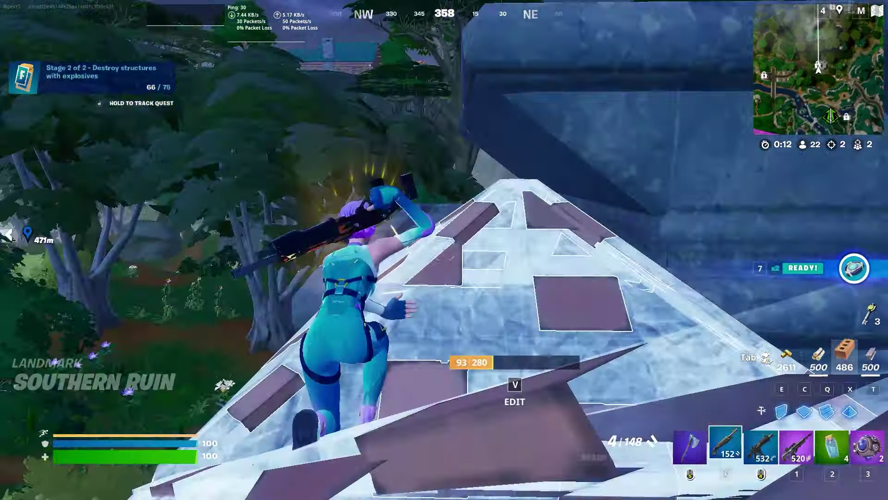
Step: In Fortnite, run across the ruin top while switching between SMG, shotgun and assault rifle
key(w)
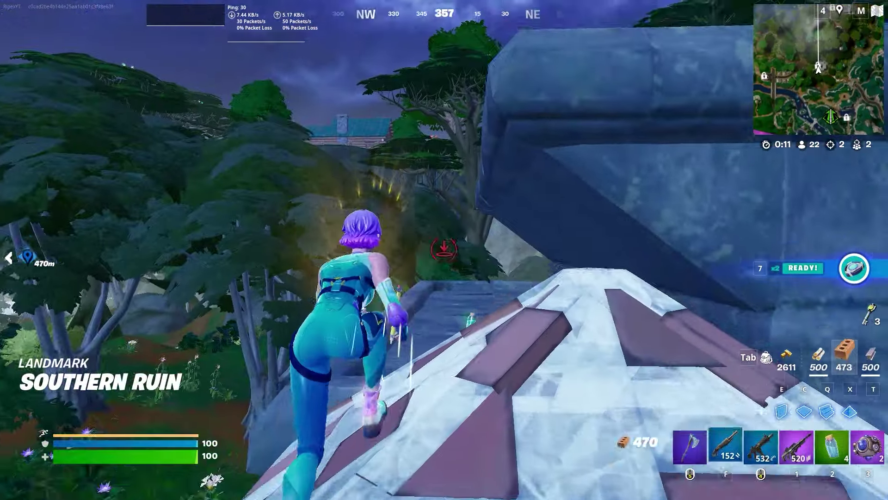
key(4)
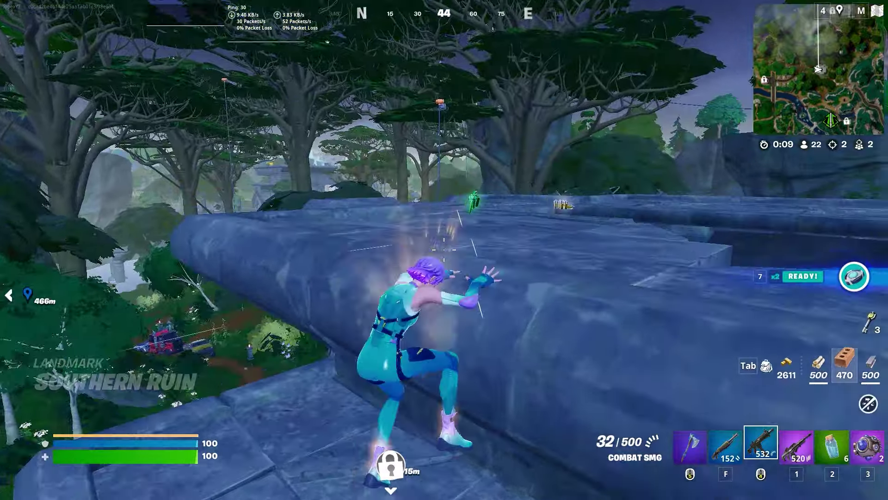
key(q)
key(f)
key(w)
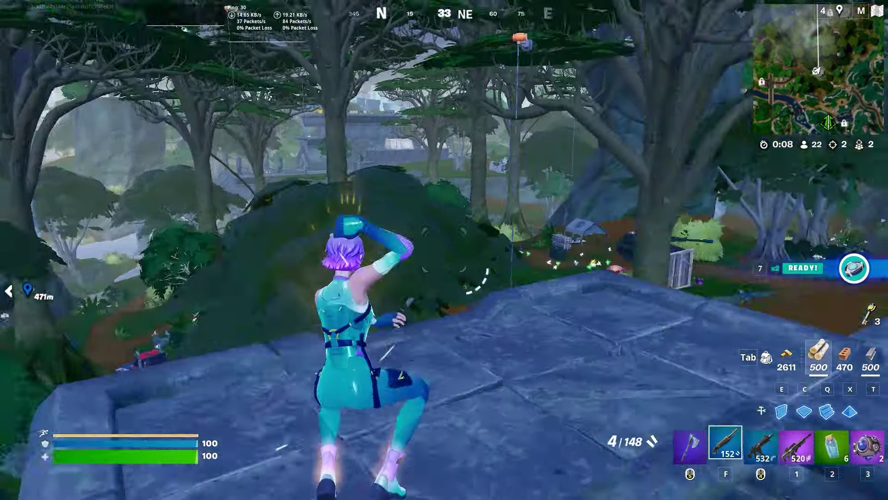
key(4)
key(1)
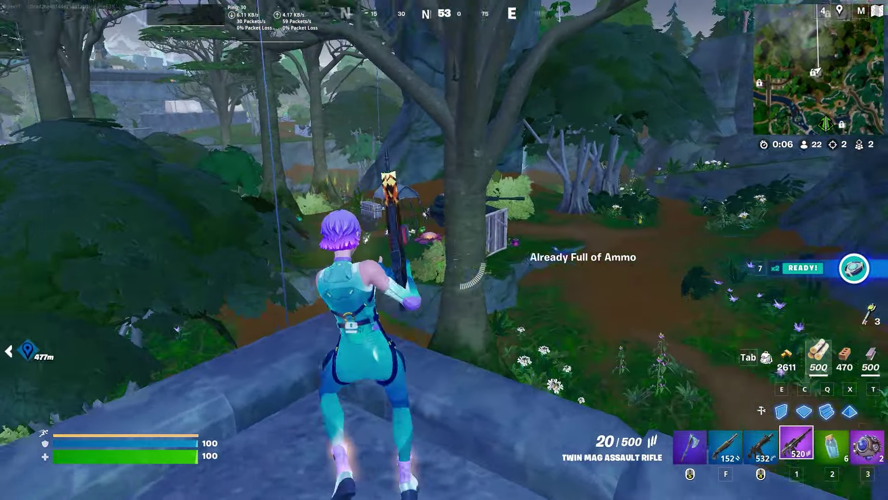